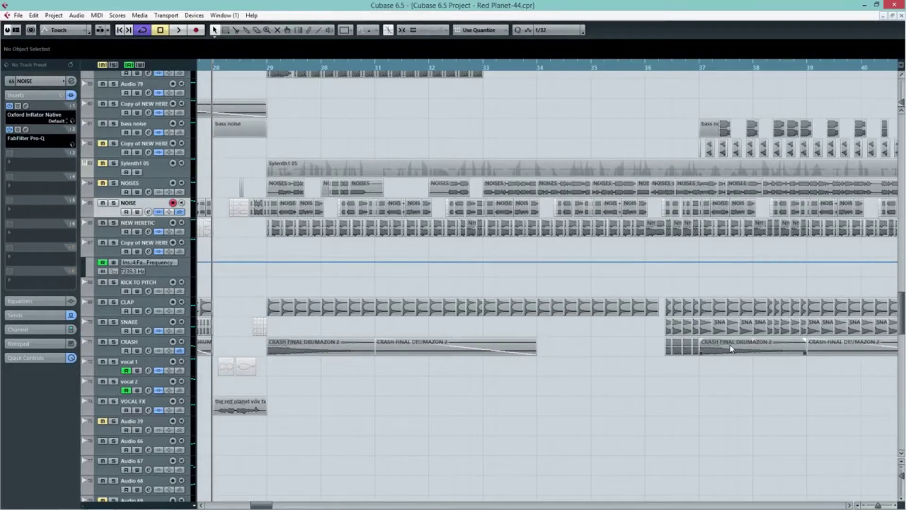
Step: Move the Sylenth1 05 track's Sylenth1 window to the centre of the screen
left_click_drag(855, 97, 529, 99)
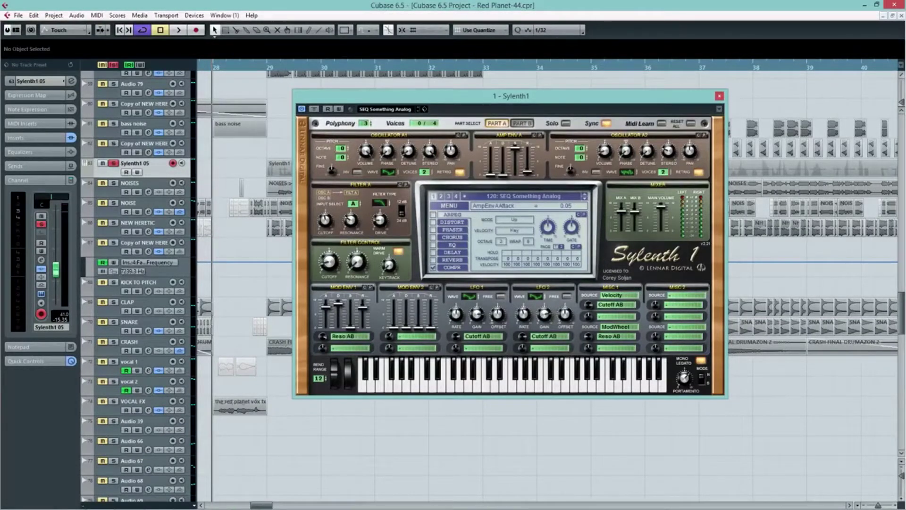
Step: Move the Sylenth1 window aside and play the soloed Sylenth1 05 track from bar 29
left_click_drag(510, 95, 653, 221)
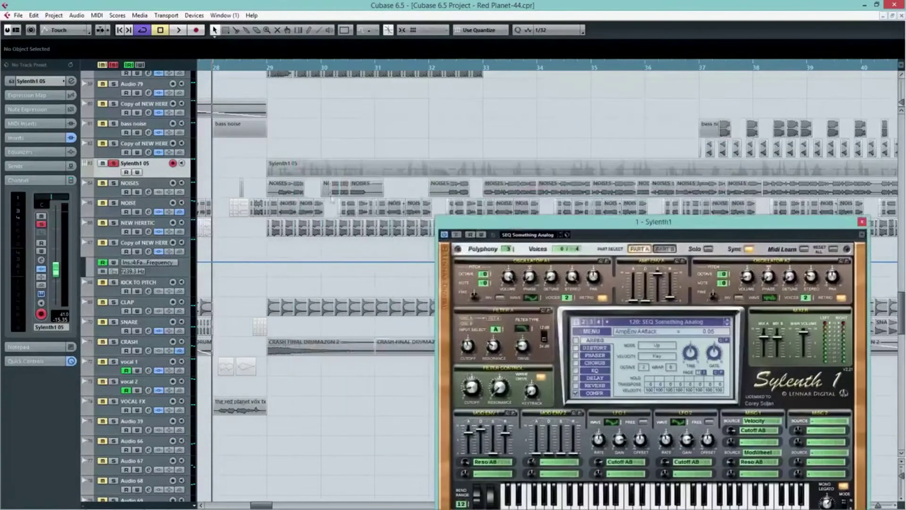
left_click(267, 67)
key("space")
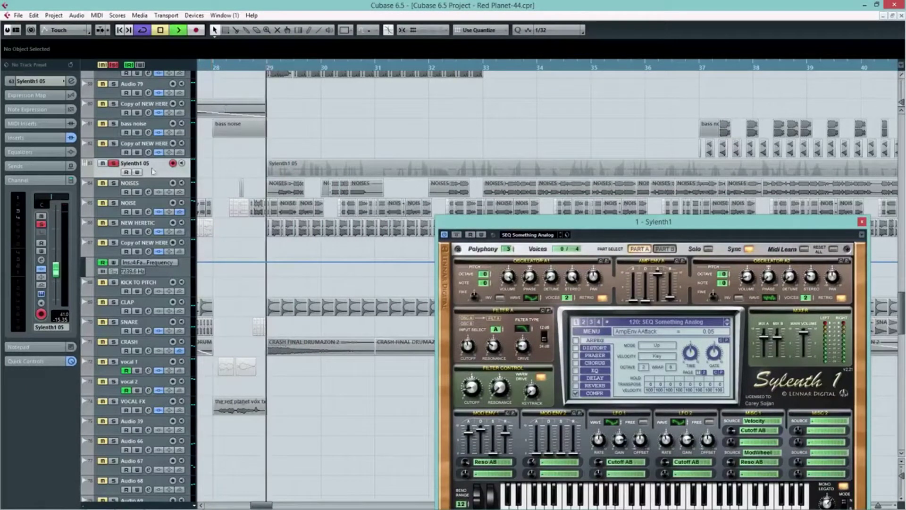
key("space")
Step: Unsolo Sylenth1 05, audition the soloed NOISE track from bar 29, then unsolo it
left_click(114, 164)
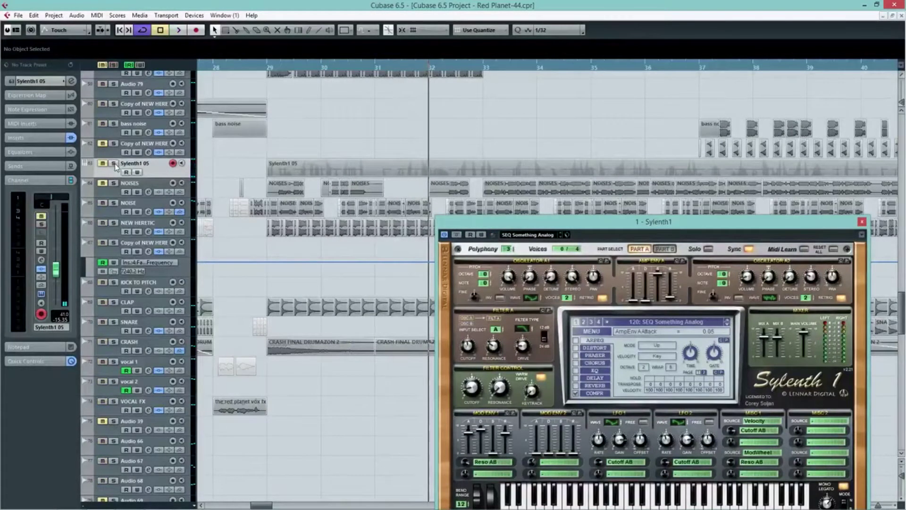
left_click(114, 202)
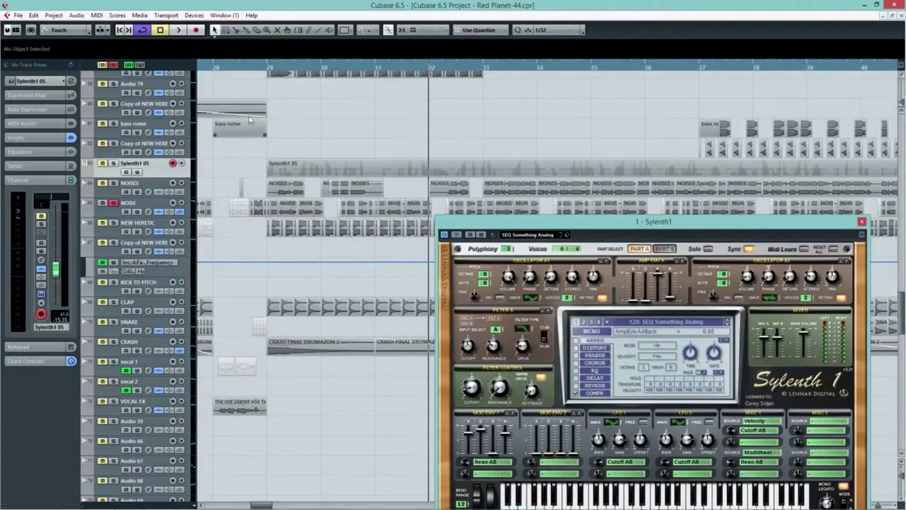
left_click(257, 67)
key("space")
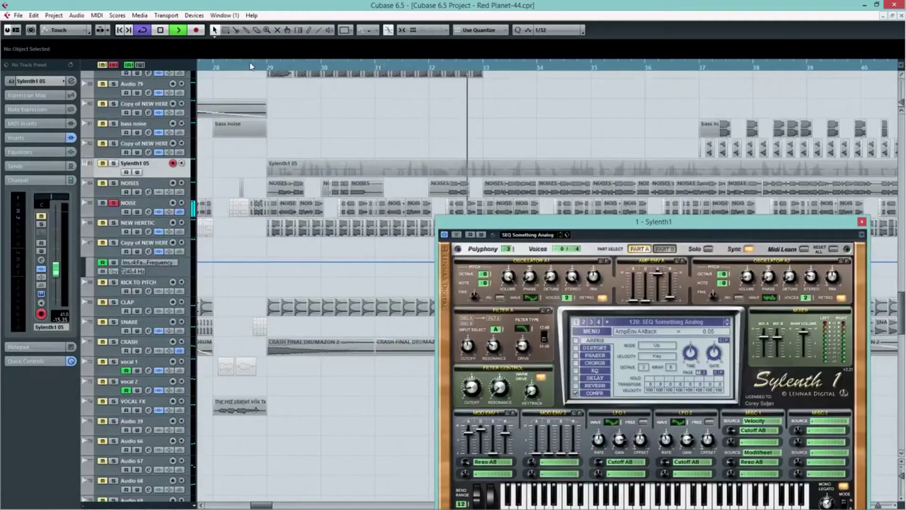
key("space")
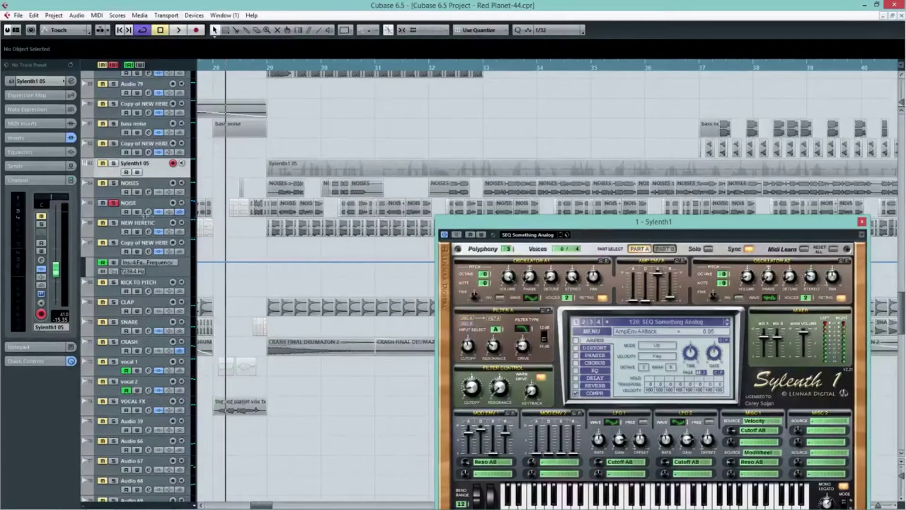
left_click(115, 202)
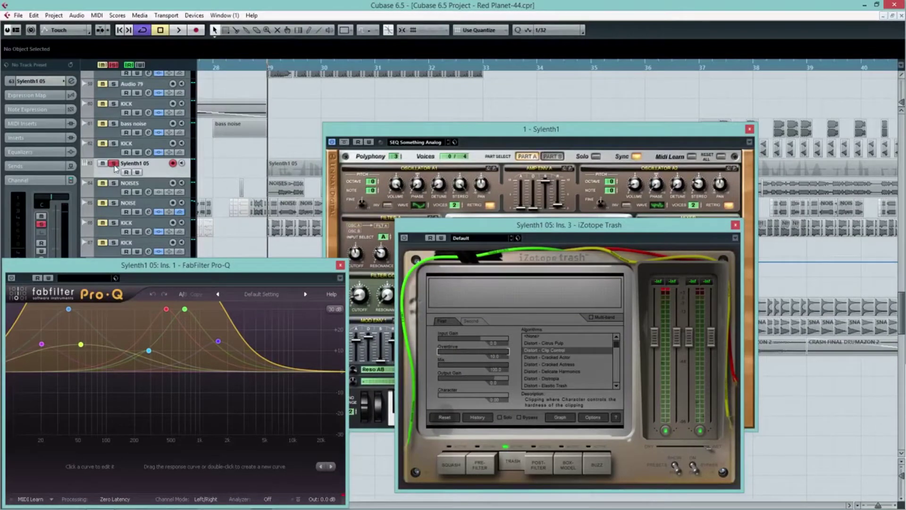
Step: Audition the synth from bar 29 through its effects and switch the Pro-Q equaliser on
key("space")
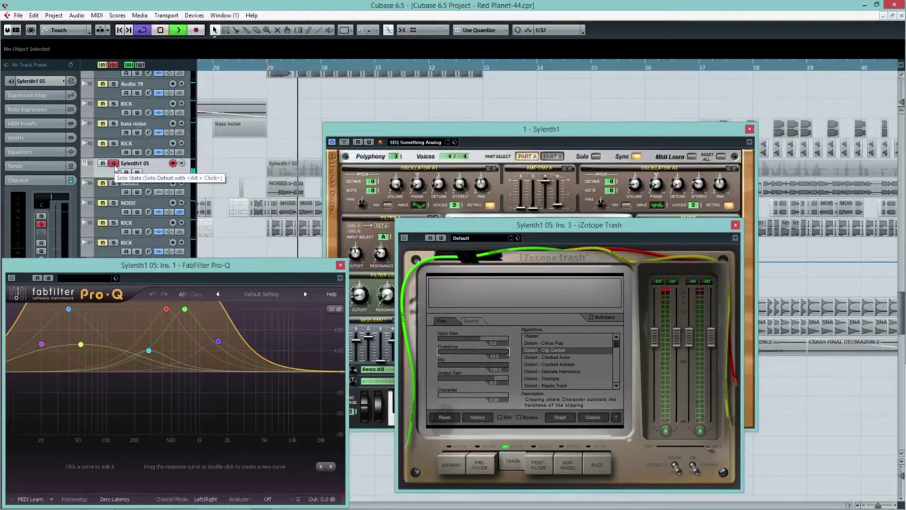
key("space")
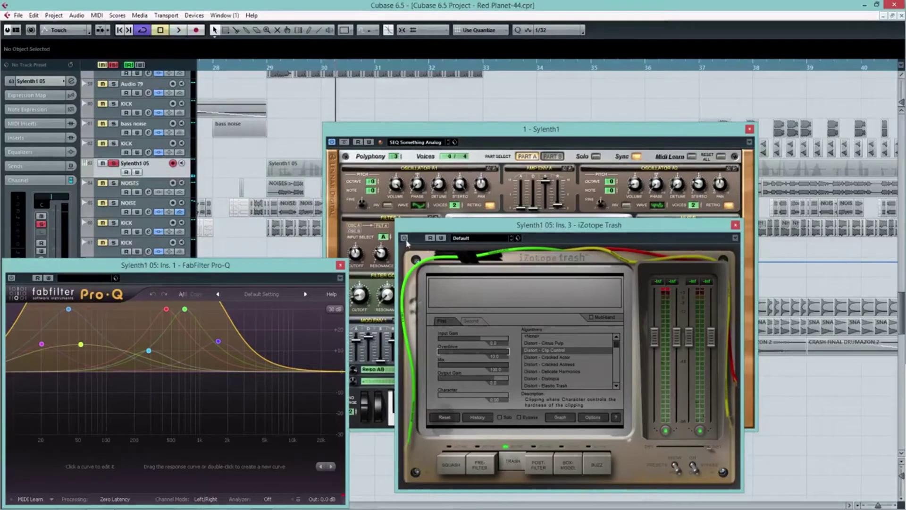
left_click(268, 72)
key("space")
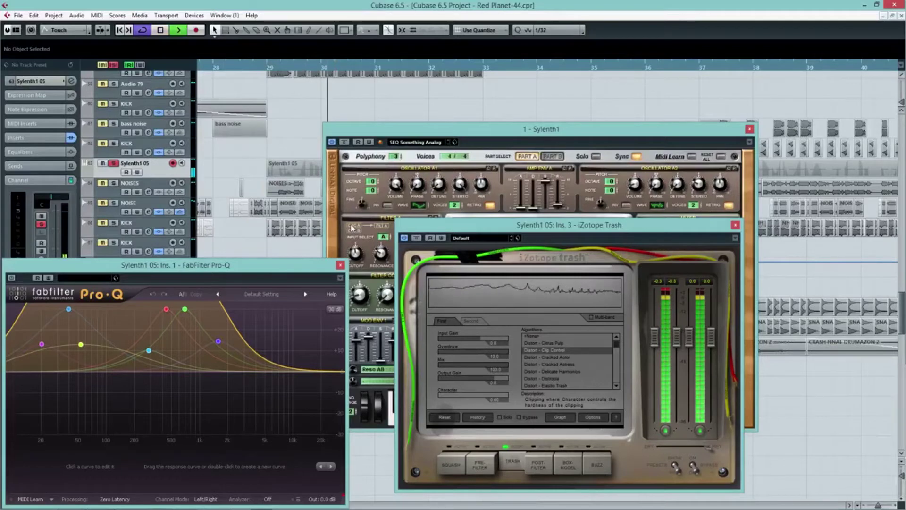
key("space")
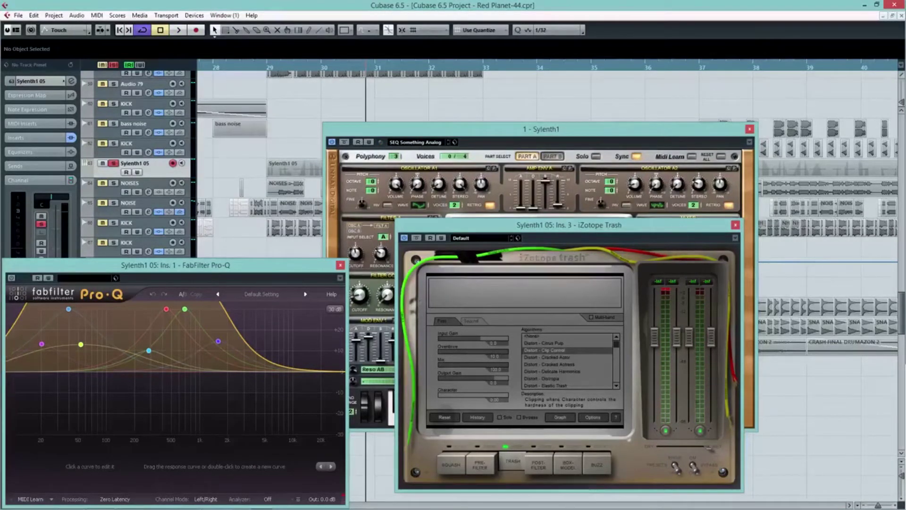
left_click(11, 278)
Step: Move the Trash window to the top right and bring Sylenth1 forward, shifted slightly left
left_click_drag(569, 225, 726, 63)
left_click(442, 133)
left_click_drag(442, 133, 408, 144)
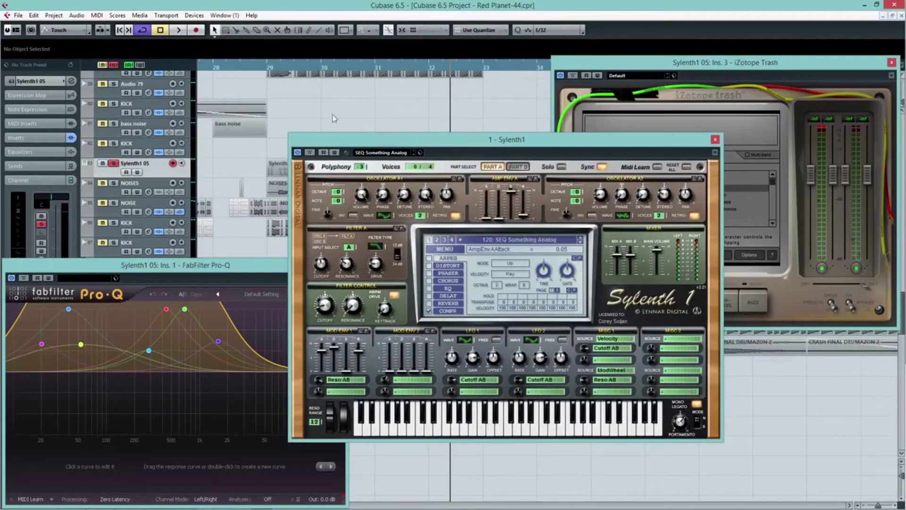
Step: Solo the NOISES track instead of Sylenth1 05 and close the Sylenth1, Trash and Pro-Q windows
left_click(113, 163)
left_click(113, 182)
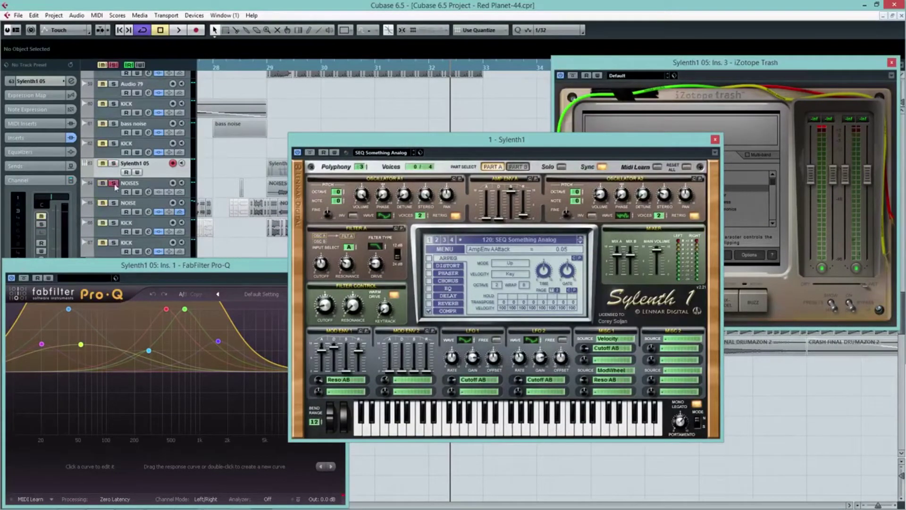
left_click(715, 140)
left_click(892, 62)
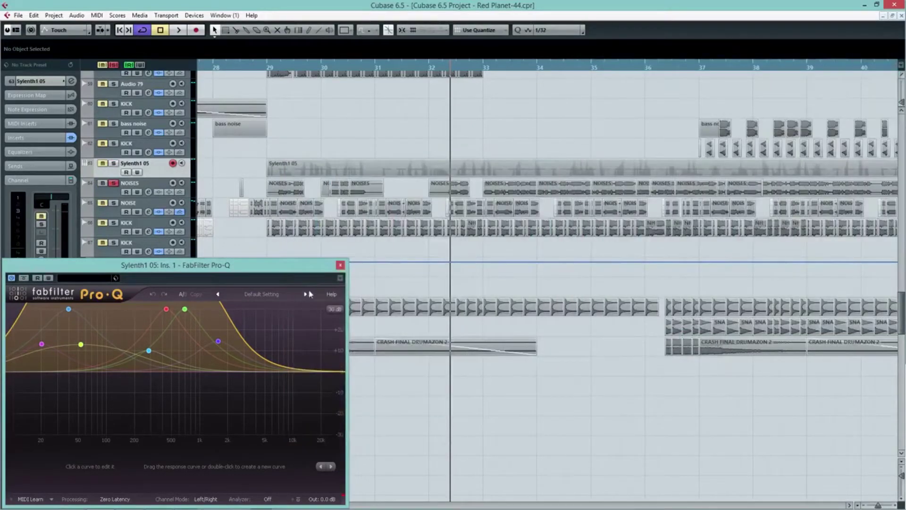
left_click(341, 265)
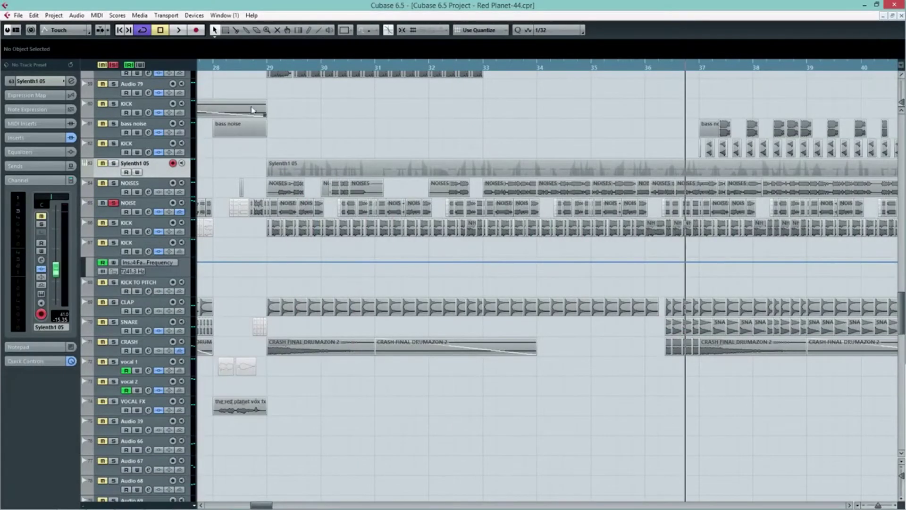
Step: Zoom in around bar 29, move NOISE-02 then undo it, and play from the clip
left_click_drag(260, 70, 231, 103)
left_click_drag(331, 214, 326, 186)
key("ctrl+z")
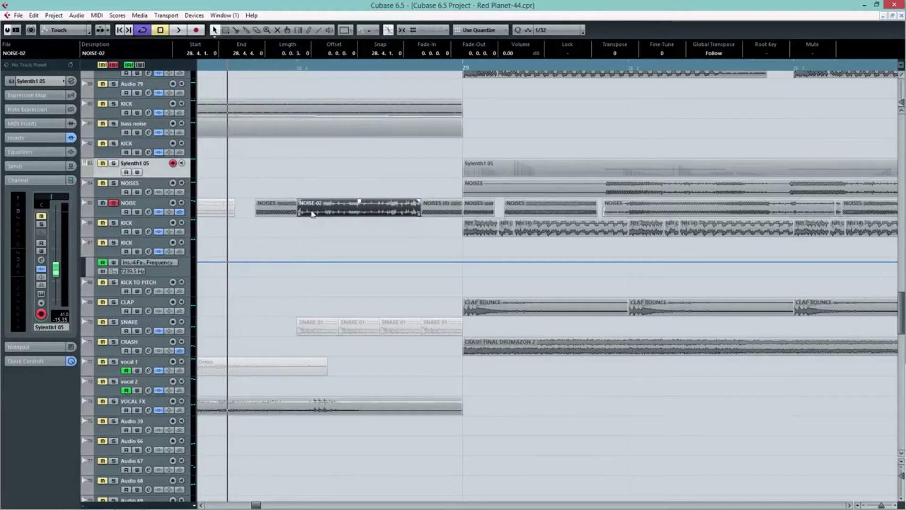
left_click(298, 69)
key("space")
key("space")
Step: Reposition playback near bar 29, set the loop locators with P and play the loop
key("space")
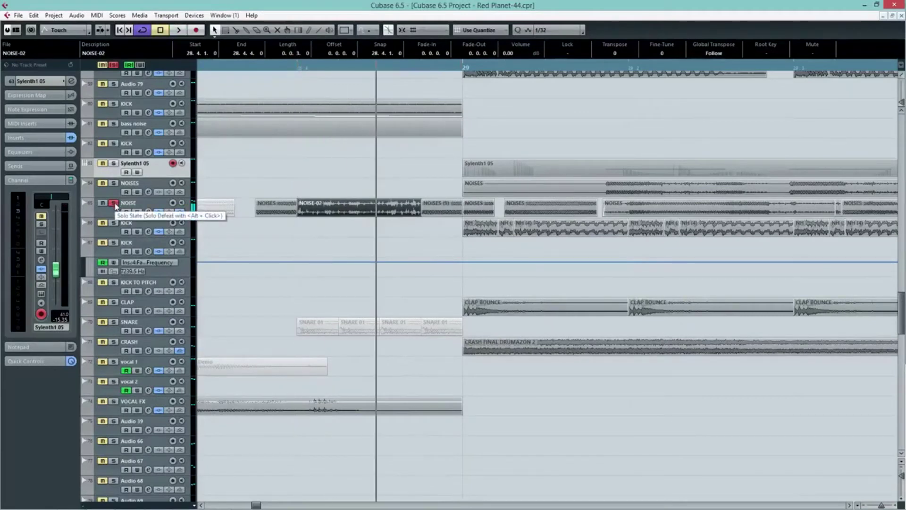
left_click_drag(267, 69, 248, 69)
key("space")
key("space")
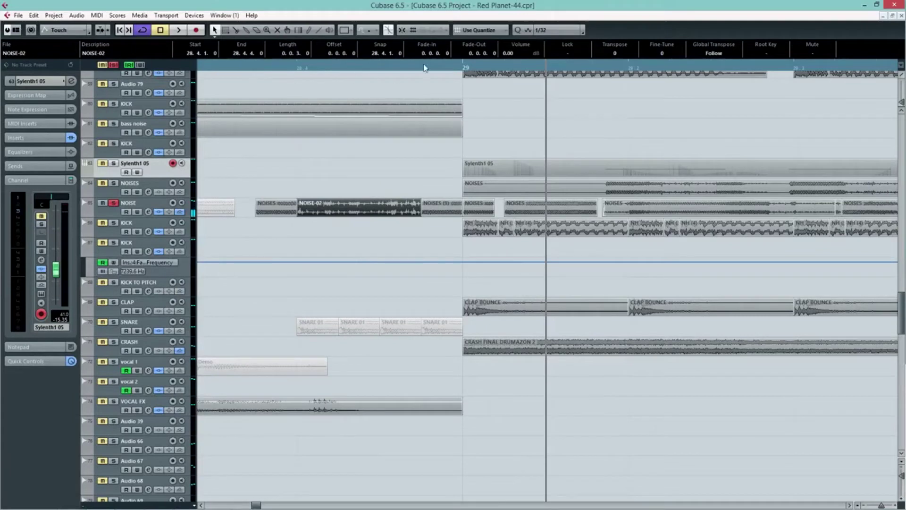
mouse_move(359, 67)
left_mouse_down()
mouse_move(324, 56)
mouse_move(356, 69)
left_mouse_up()
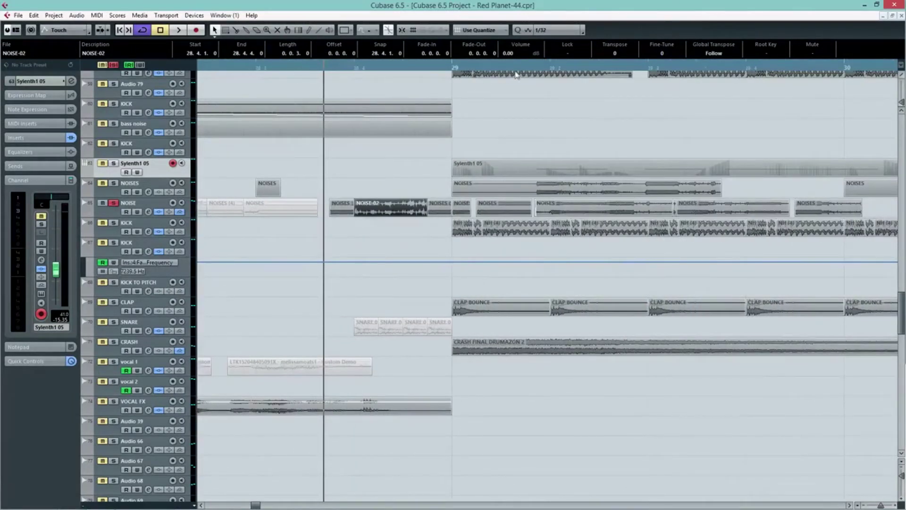
left_click_drag(633, 70, 623, 80)
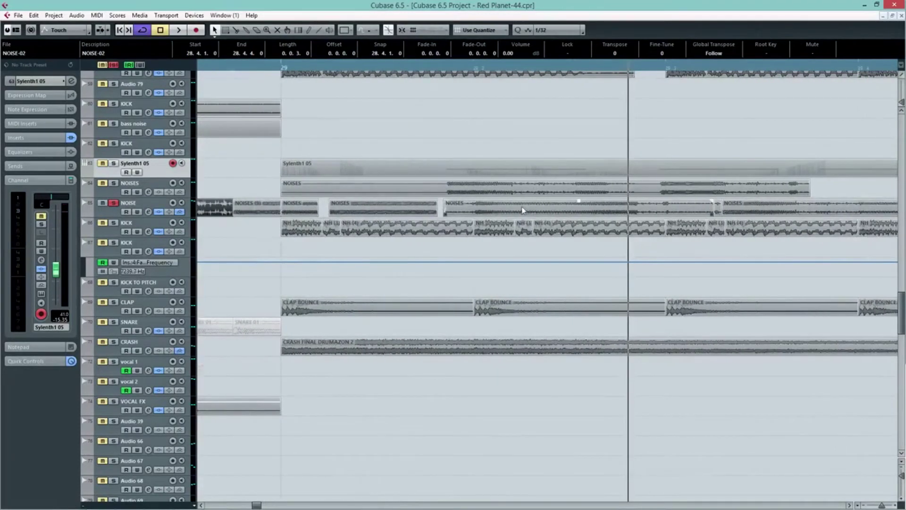
key("p")
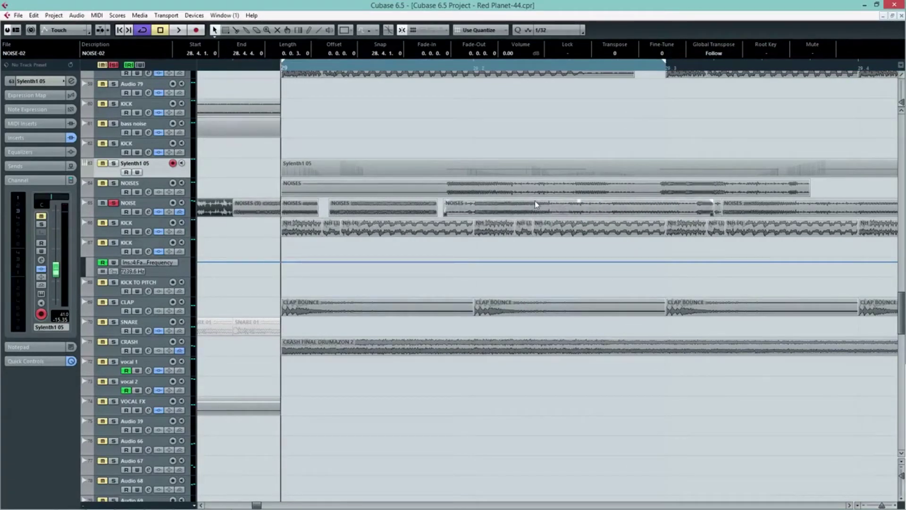
key("space")
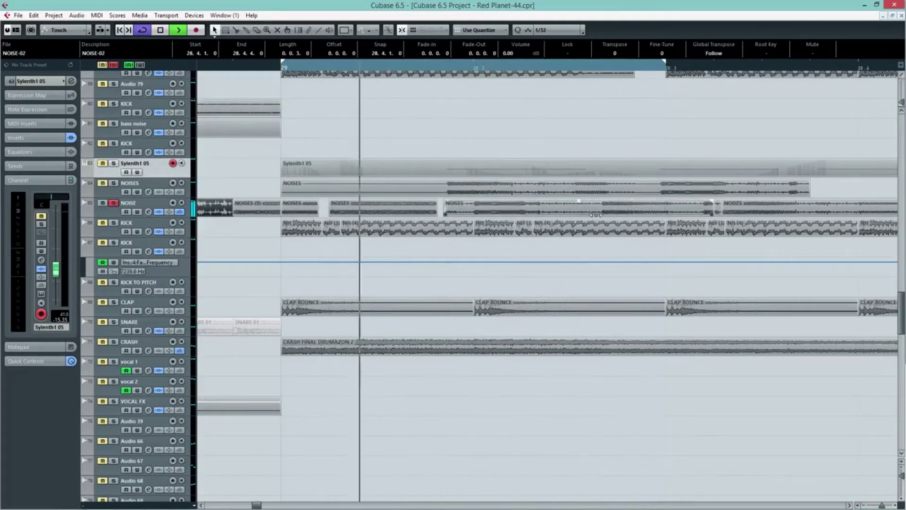
Step: Move the NOISES clip to start at 29.2.3.0, stop playback and unsolo the NOISE track
left_click_drag(598, 212, 573, 212)
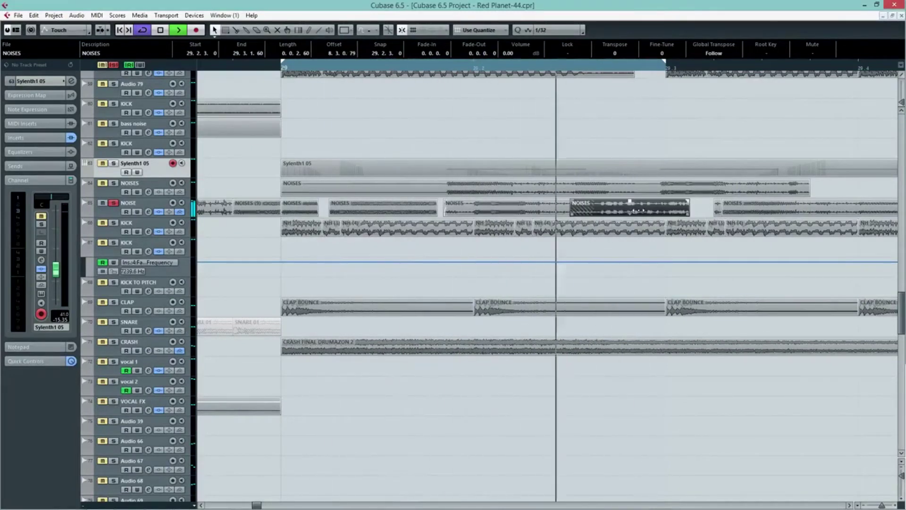
key("space")
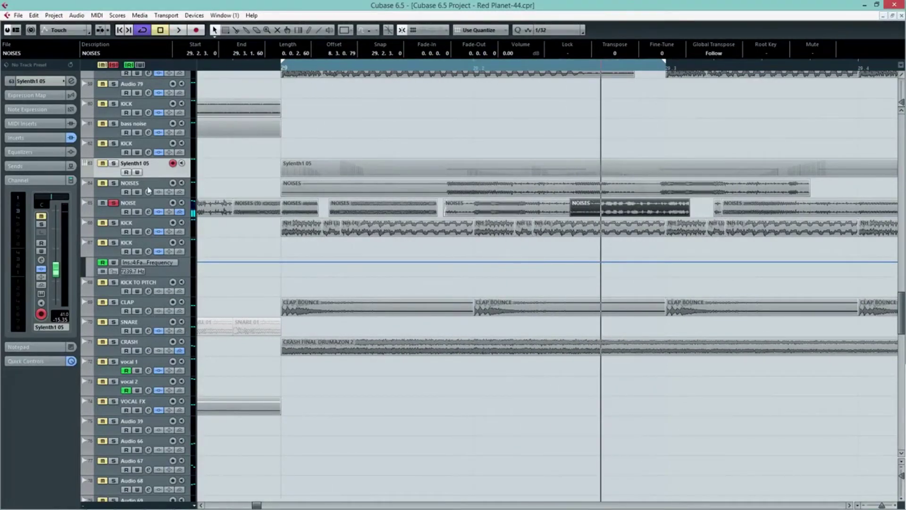
left_click(117, 203)
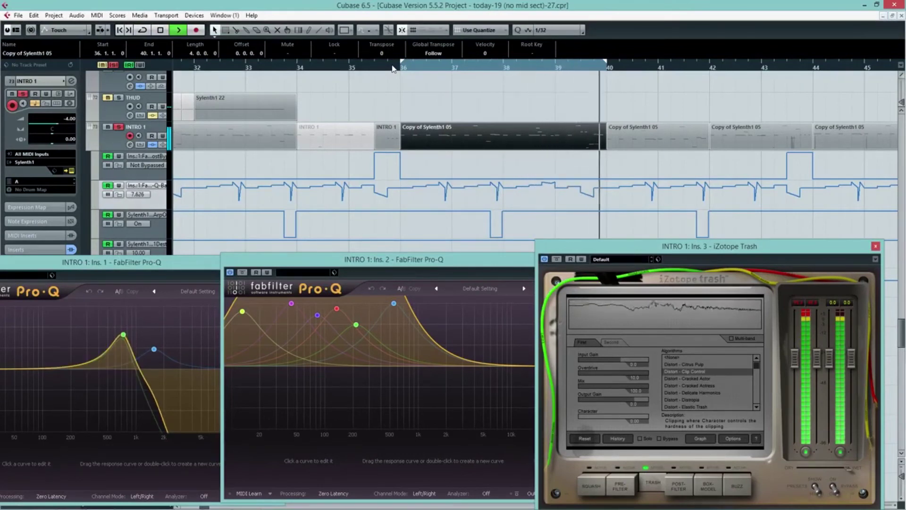
Step: Stop playback at bar 40 and move the Trash and first Pro-Q windows aside
key("space")
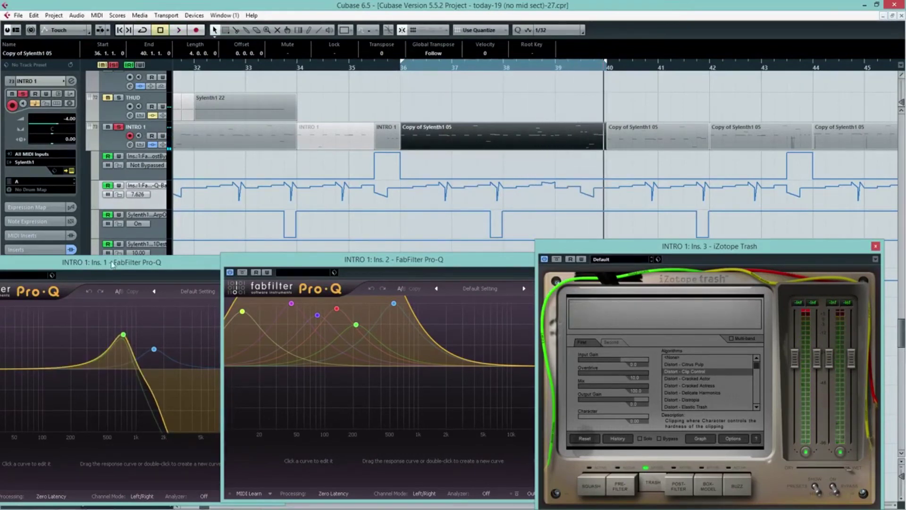
left_click_drag(603, 250, 597, 253)
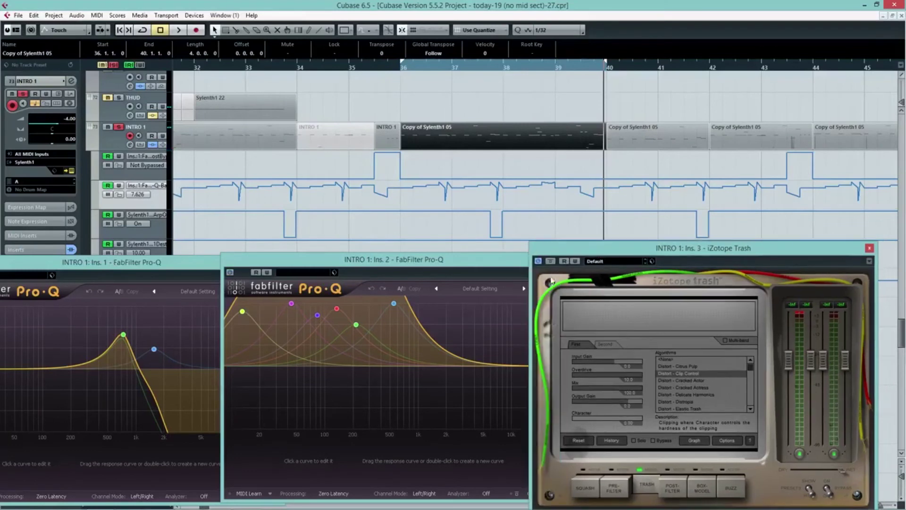
left_click_drag(125, 264, 210, 262)
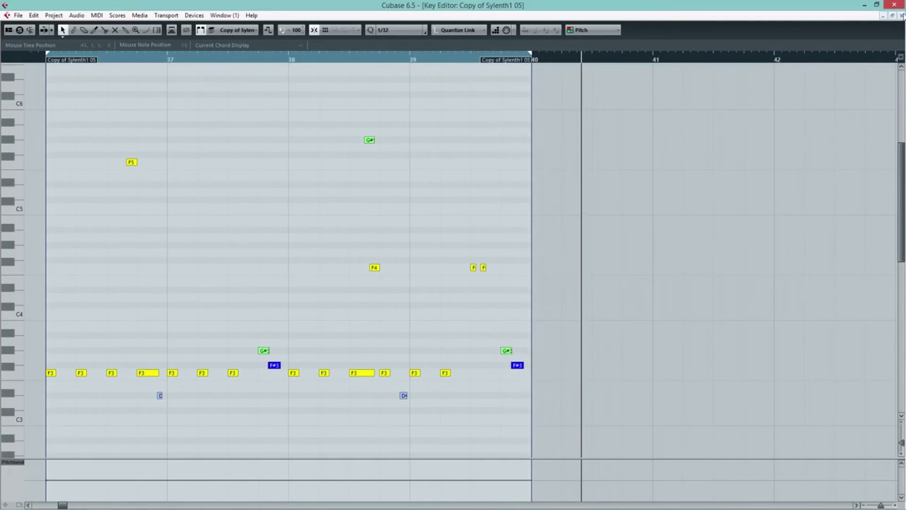
Step: Close the Key Editor to get back to the arrangement
left_click(902, 16)
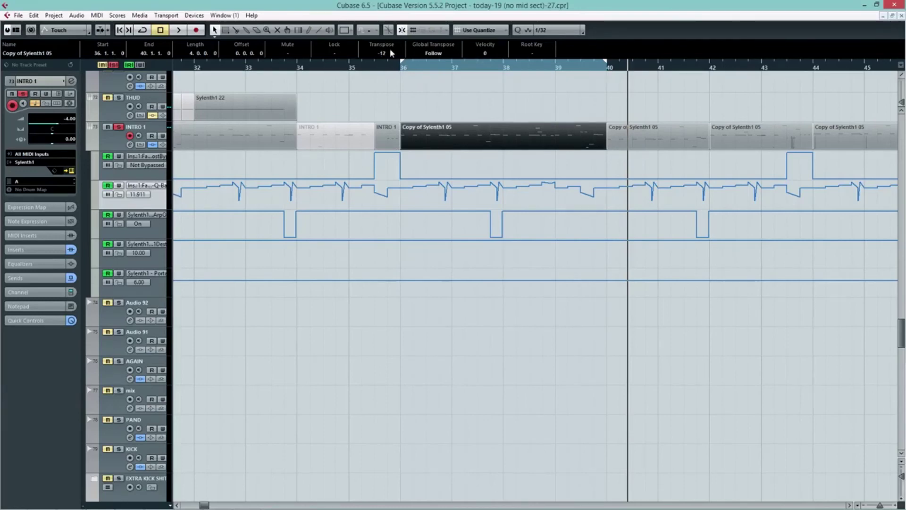
Step: Scroll the part's Transpose back to 0, then open and close INTRO 1's Sylenth1 window
scroll(386, 51, "up", 12)
left_click(108, 143)
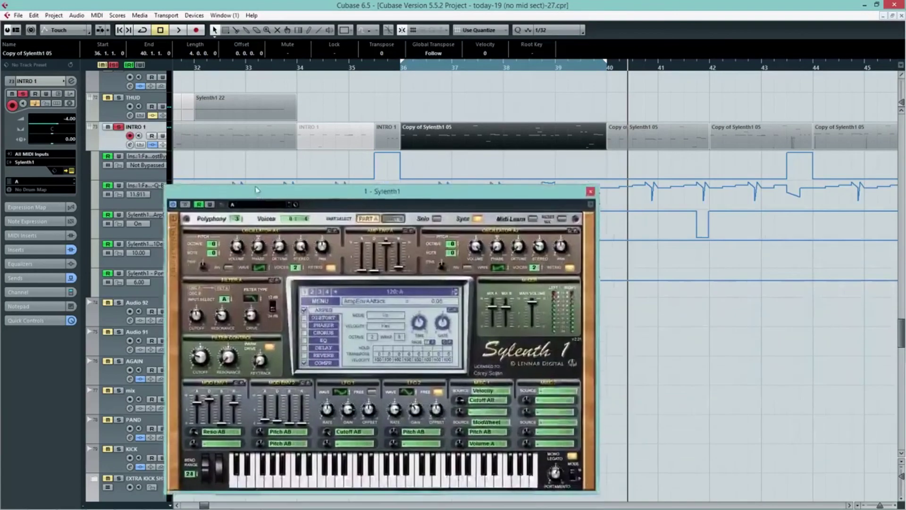
left_click_drag(256, 196, 258, 164)
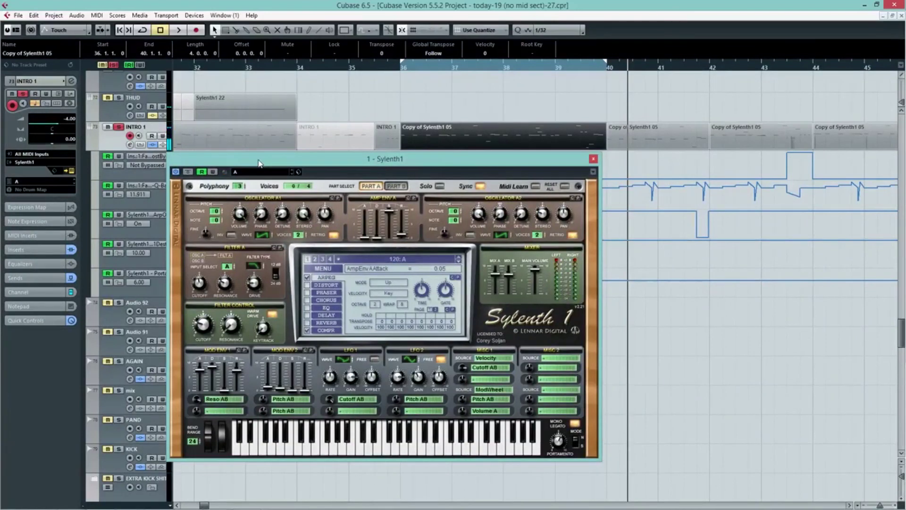
left_click(594, 159)
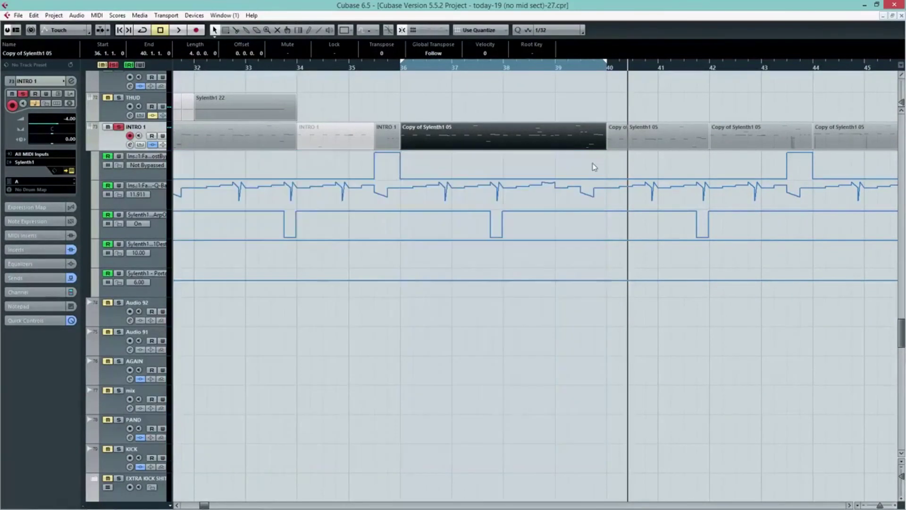